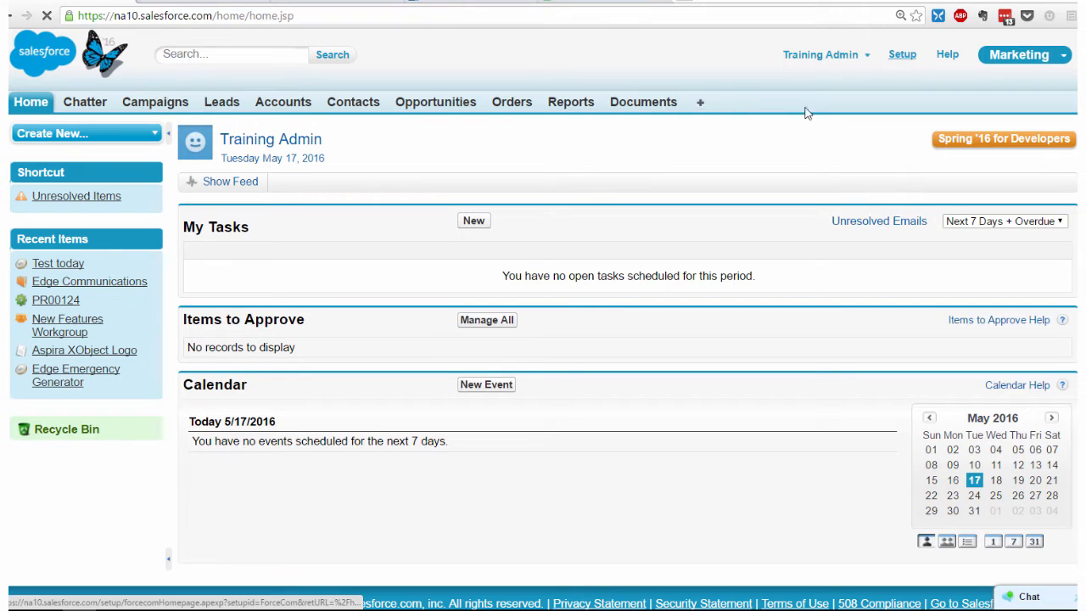
Open Process Builder from the workflow and approvals section of Setup
{"action": "scroll", "coordinate": [244, 339], "scroll_direction": "down", "scroll_amount": 3}
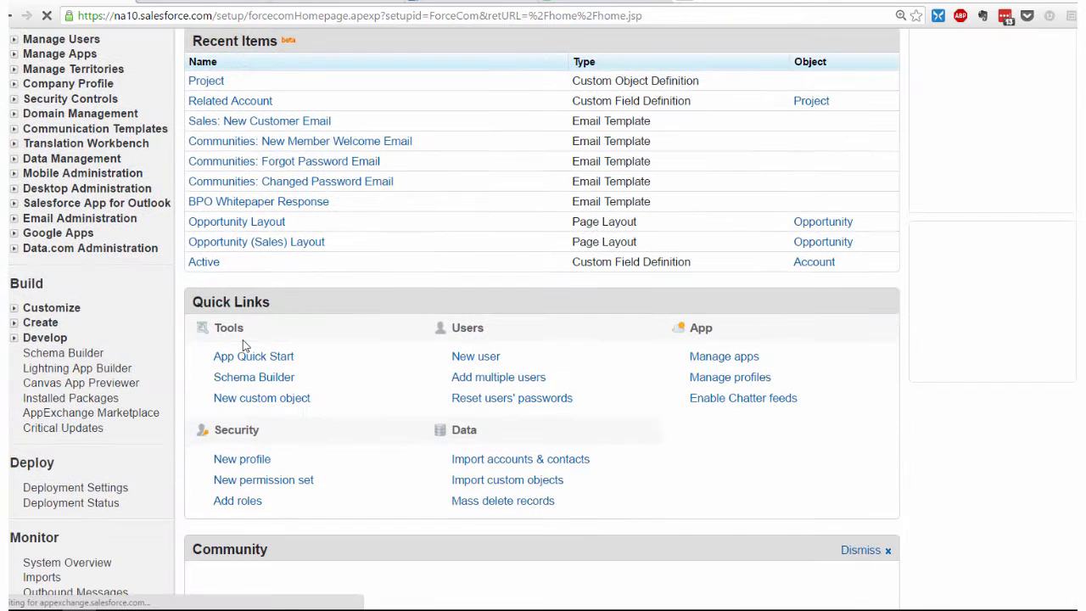
{"action": "left_click", "coordinate": [14, 327]}
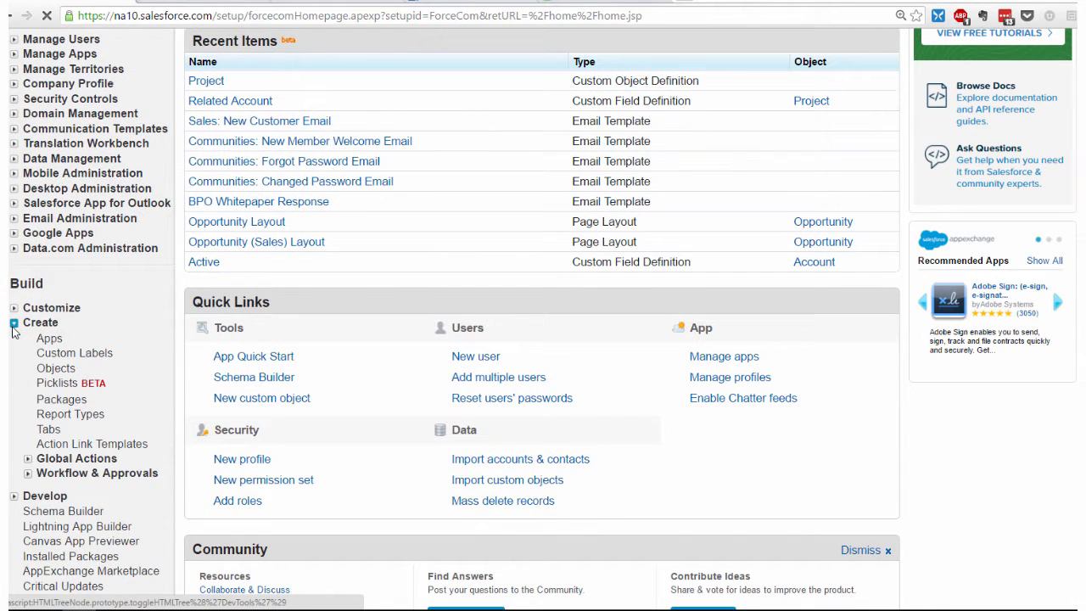
{"action": "left_click", "coordinate": [28, 473]}
{"action": "scroll", "coordinate": [127, 339], "scroll_direction": "down", "scroll_amount": 2}
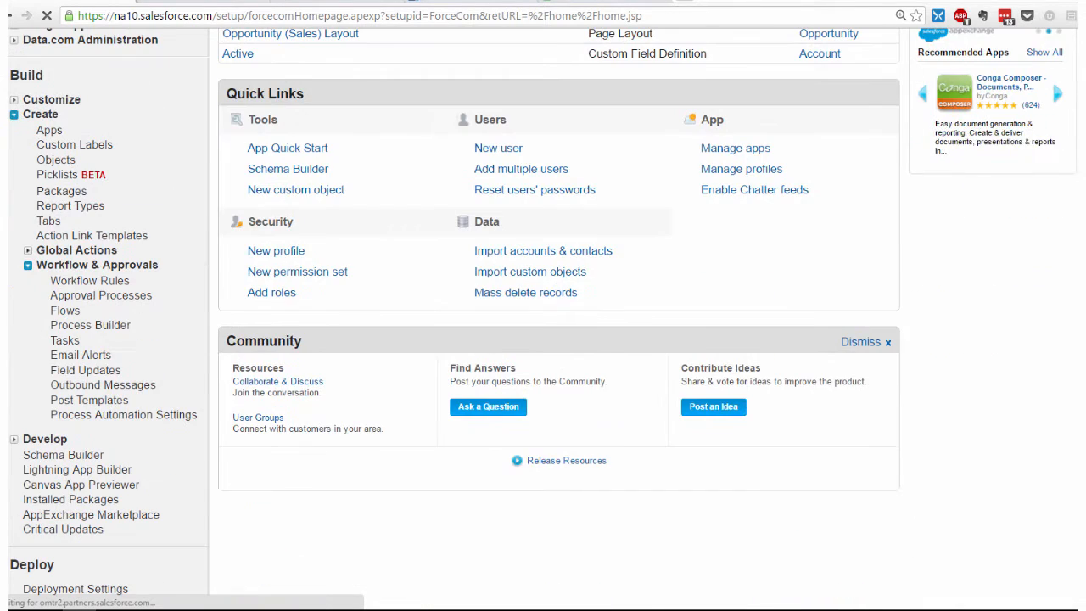
{"action": "left_click", "coordinate": [118, 327]}
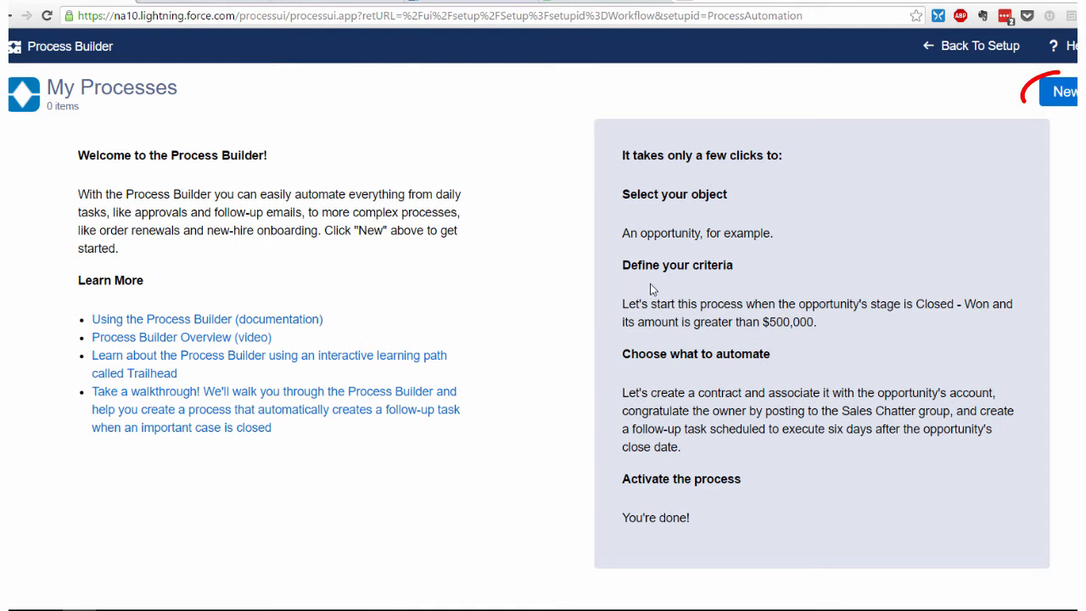
Create a new process named "Oppty Won" with the API name Oppty_Won and save it
{"action": "left_click", "coordinate": [1066, 95]}
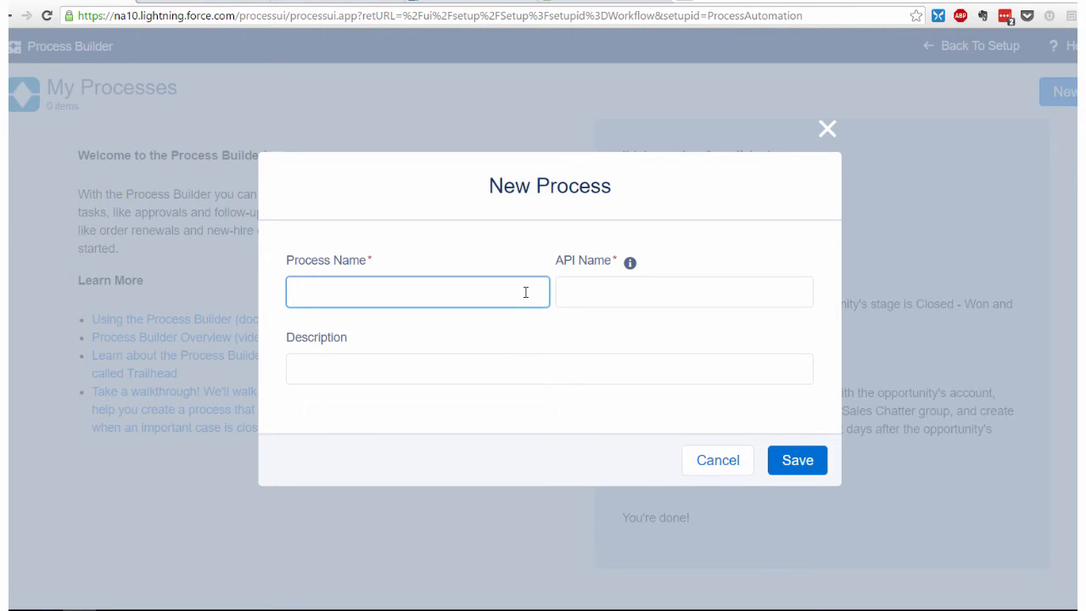
{"action": "type", "text": "Oppty Won"}
{"action": "left_click", "coordinate": [584, 393]}
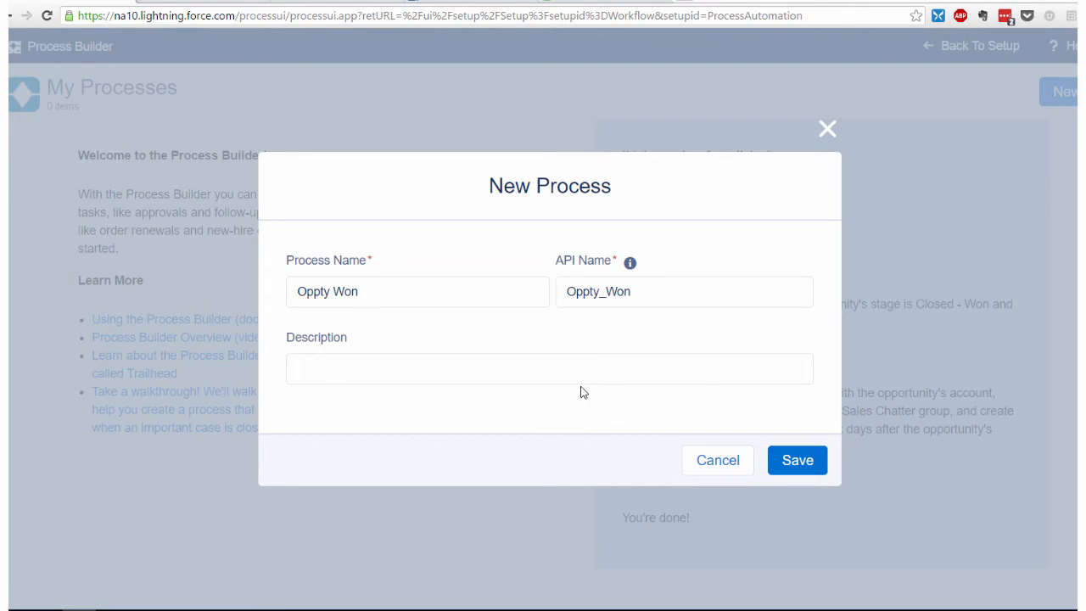
{"action": "left_click", "coordinate": [795, 461]}
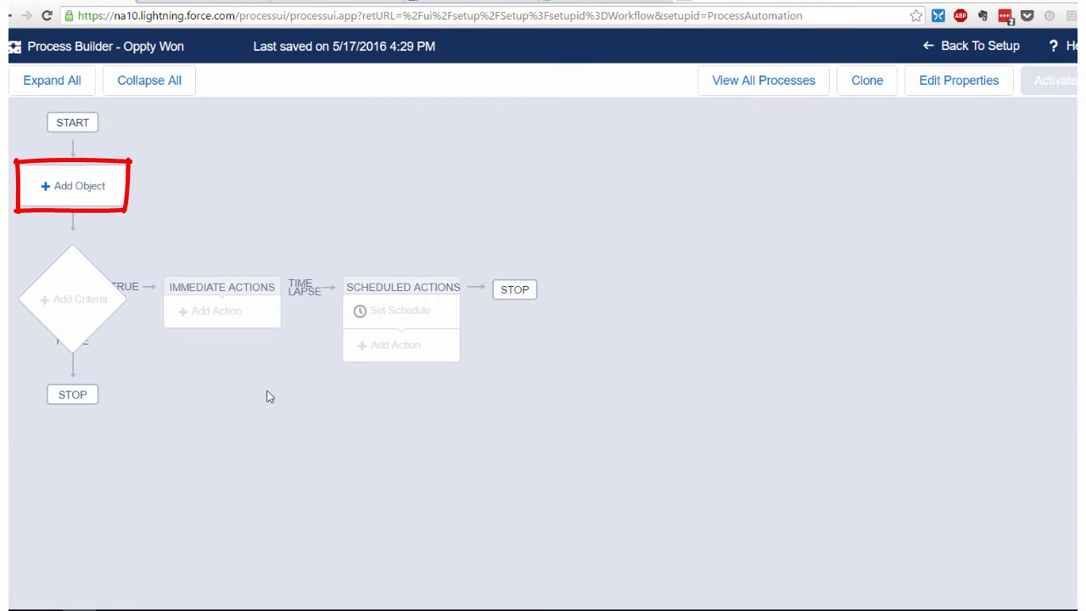
Set the process object to Opportunity, started when a record is created or edited, and save it
{"action": "left_click", "coordinate": [92, 195]}
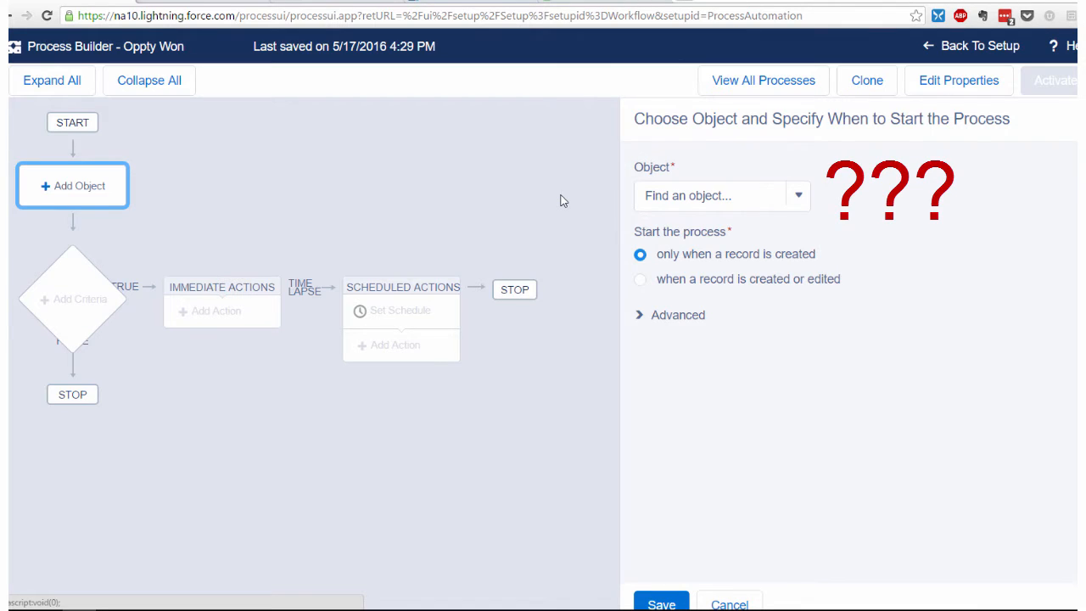
{"action": "left_click", "coordinate": [798, 200]}
{"action": "scroll", "coordinate": [743, 273], "scroll_direction": "down", "scroll_amount": 1}
{"action": "scroll", "coordinate": [743, 275], "scroll_direction": "down", "scroll_amount": 8}
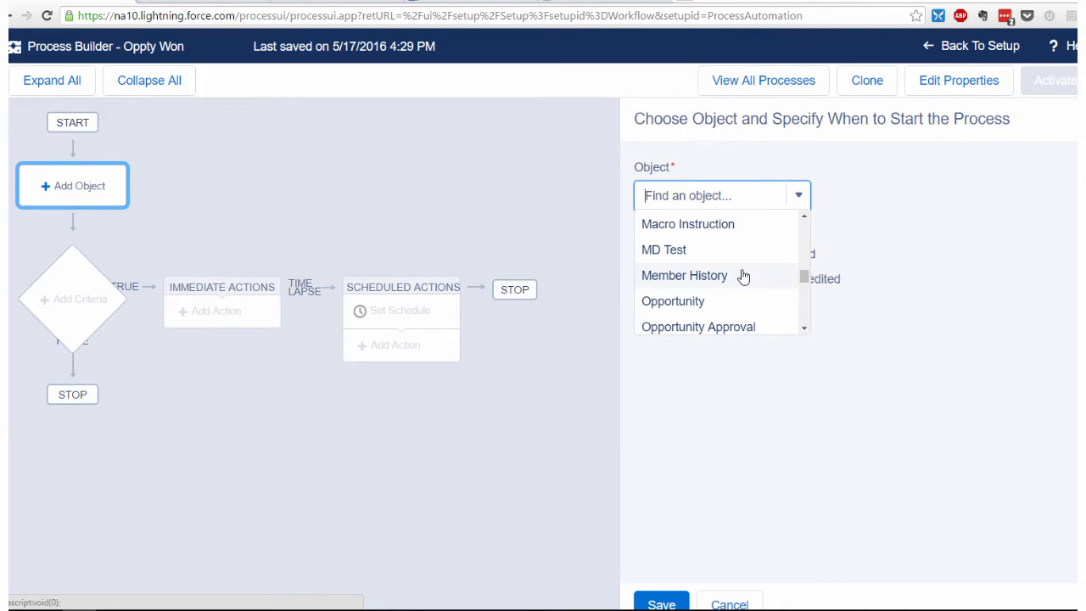
{"action": "left_click", "coordinate": [675, 302]}
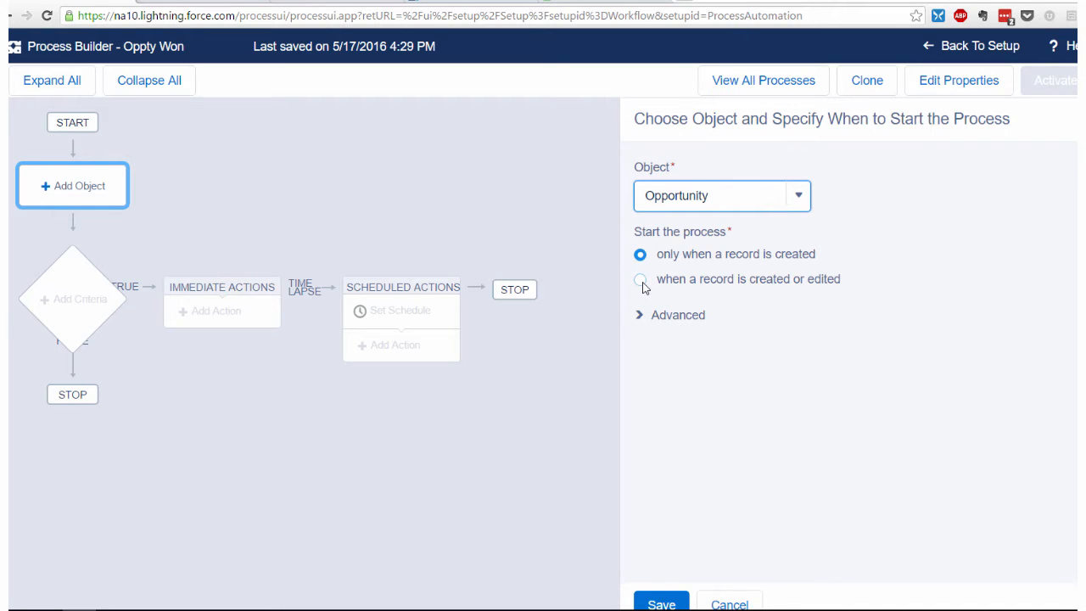
{"action": "left_click", "coordinate": [640, 281]}
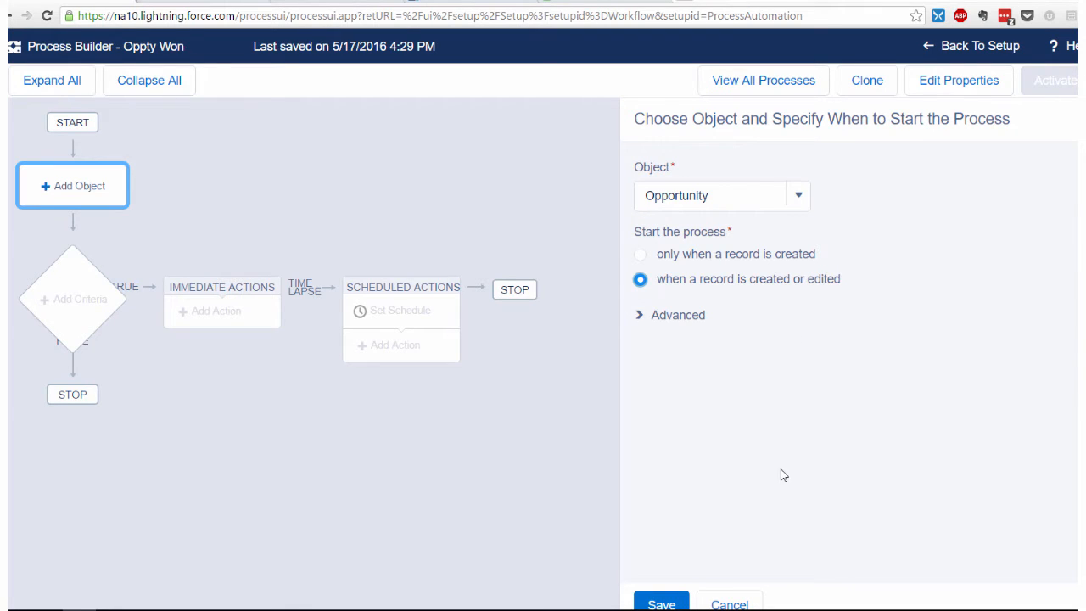
{"action": "left_click", "coordinate": [681, 600]}
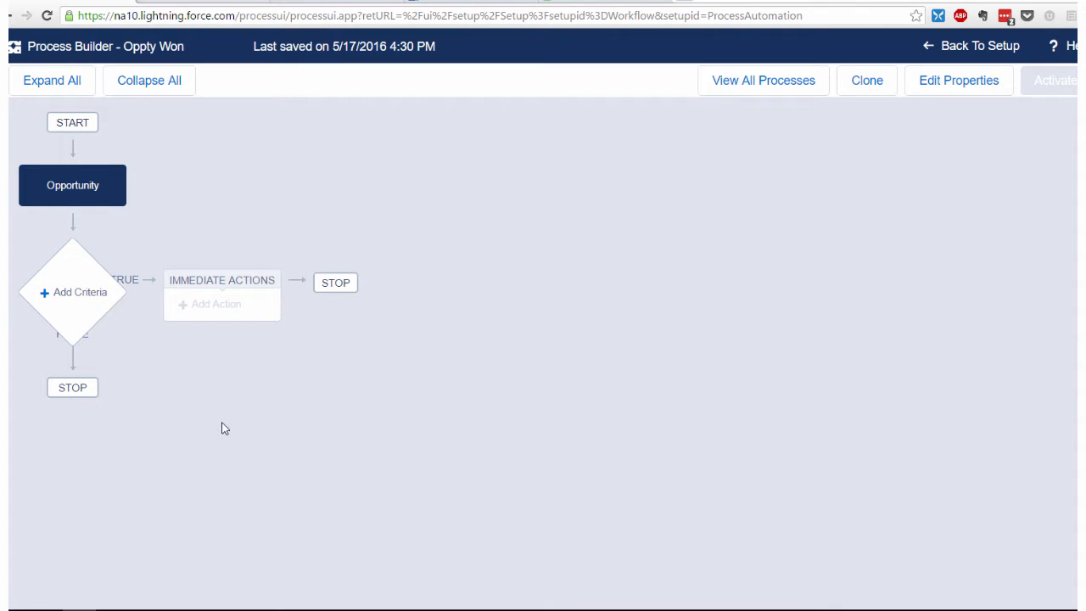
Add a criteria node named "IsWon" that executes its actions when a formula evaluates to true
{"action": "left_click", "coordinate": [66, 290]}
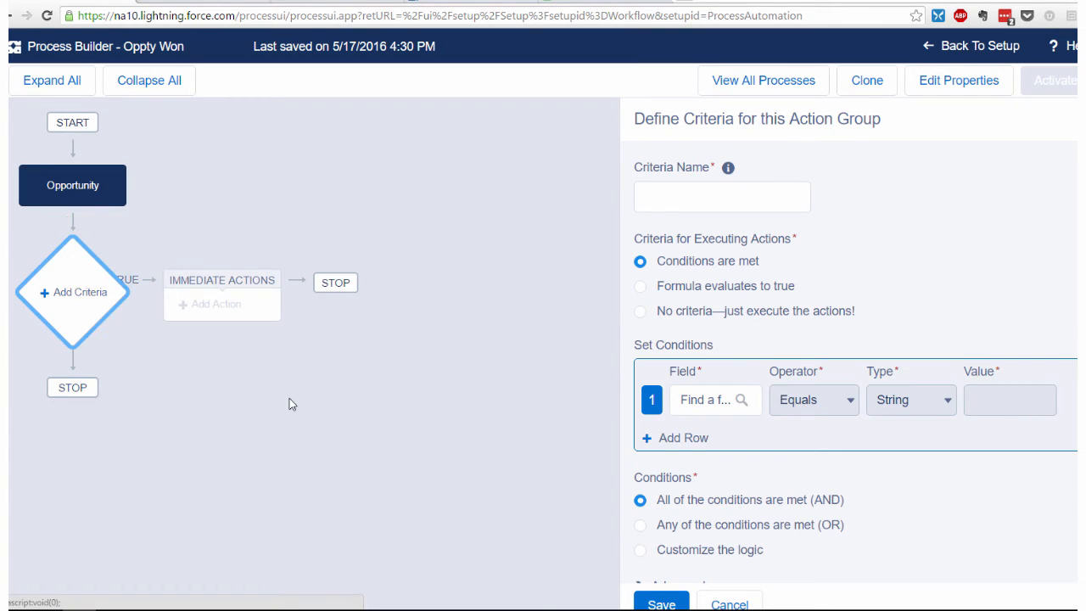
{"action": "left_click", "coordinate": [662, 199]}
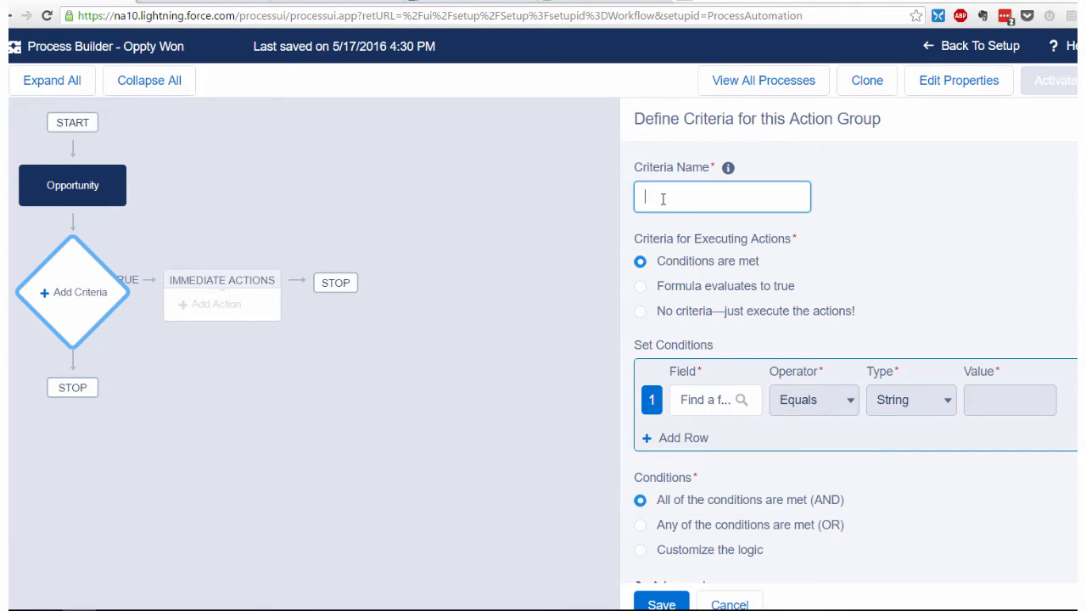
{"action": "type", "text": "IsWon"}
{"action": "left_click", "coordinate": [642, 287]}
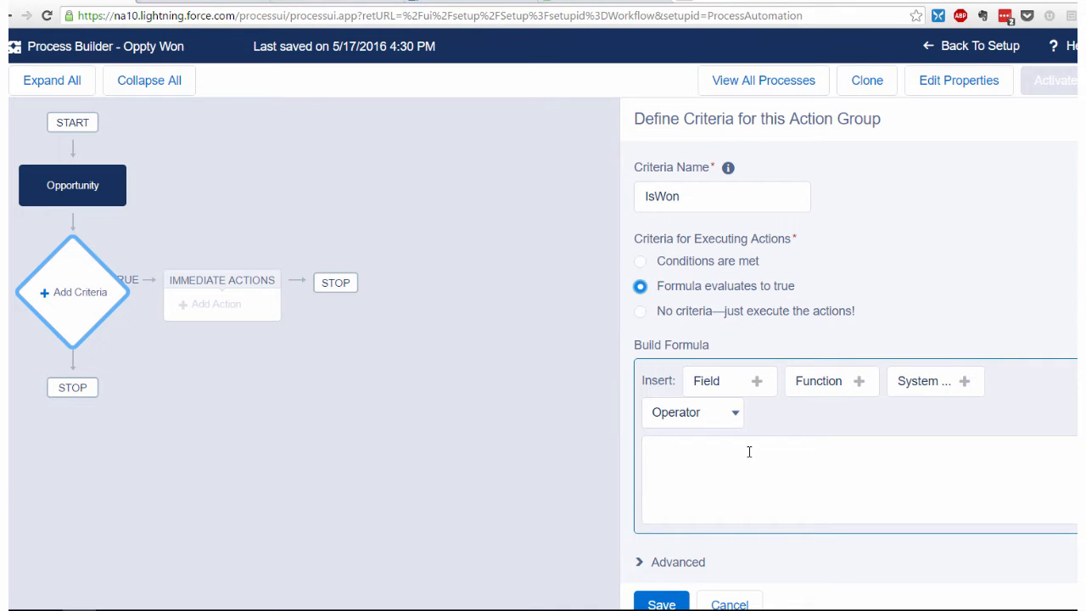
Build the criteria formula from the Opportunity's Won field, [Opportunity].IsWon, and save the criteria
{"action": "left_click", "coordinate": [757, 387]}
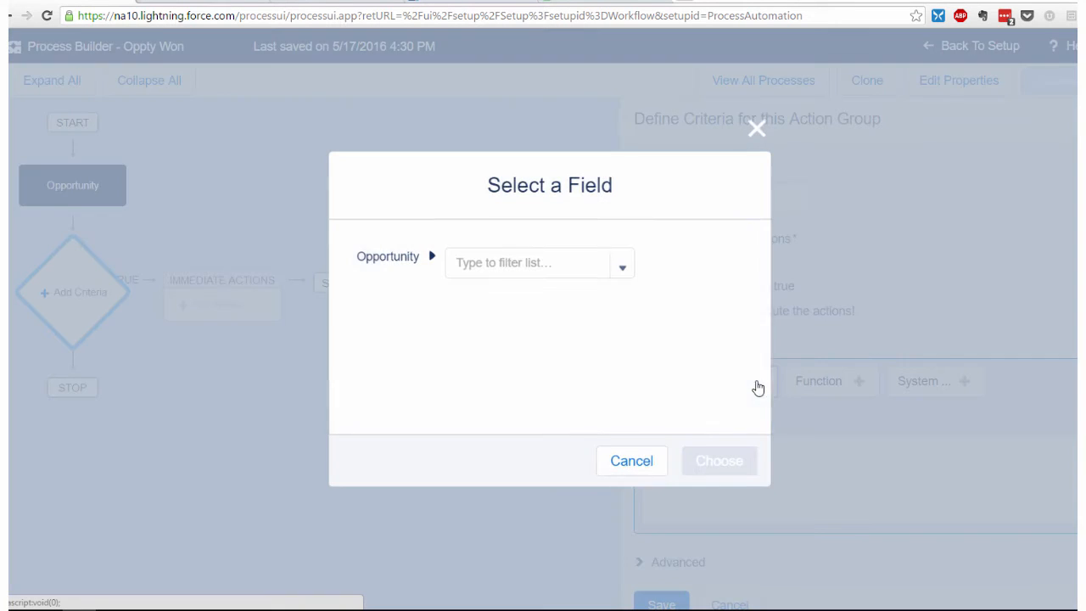
{"action": "left_click_drag", "start_coordinate": [634, 304], "coordinate": [628, 408]}
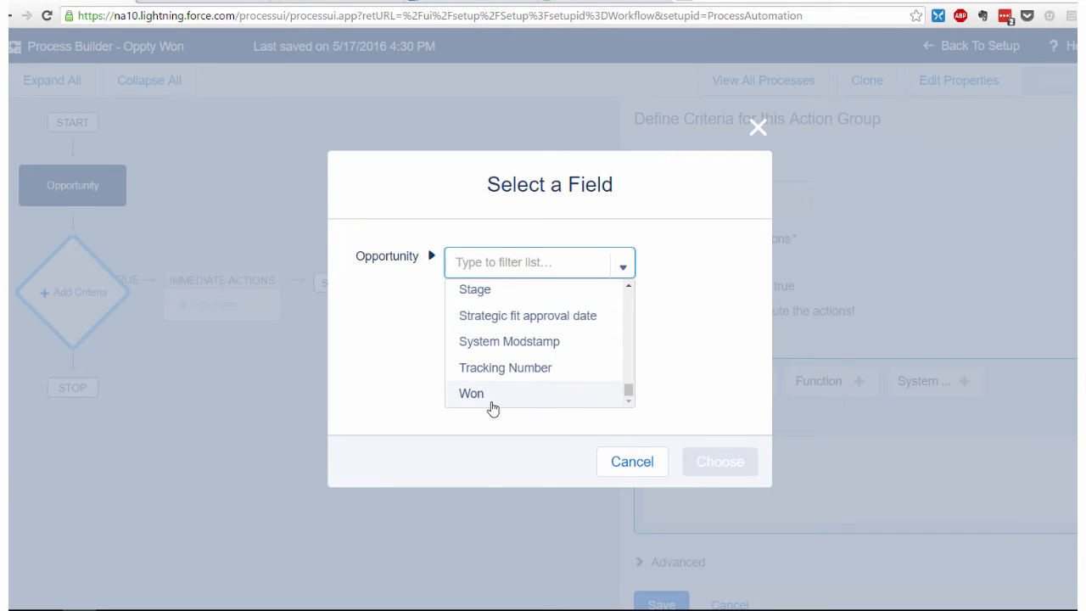
{"action": "left_click", "coordinate": [471, 396]}
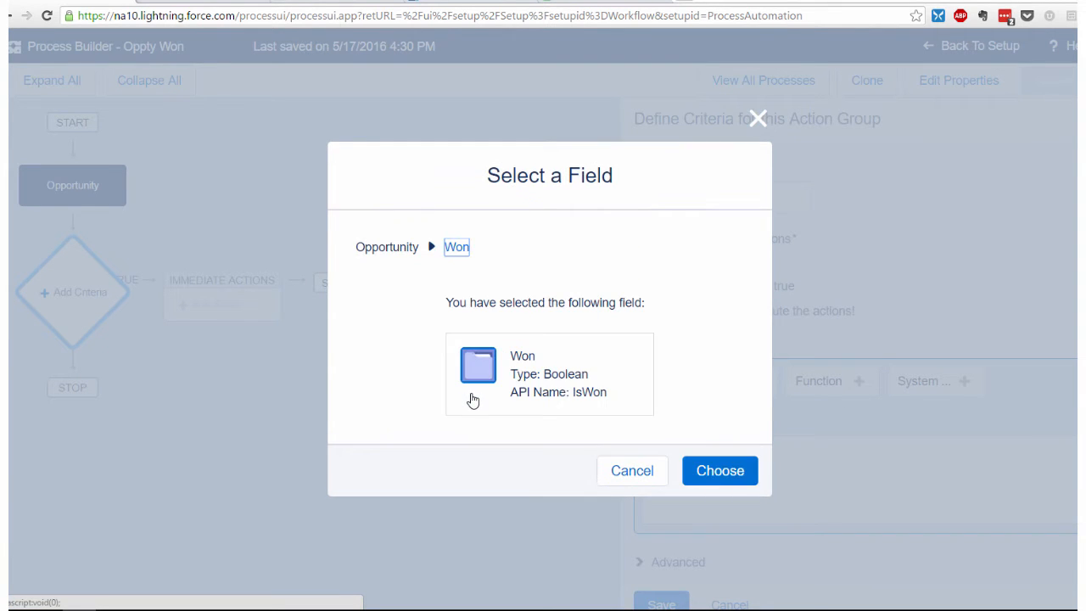
{"action": "left_click", "coordinate": [717, 471]}
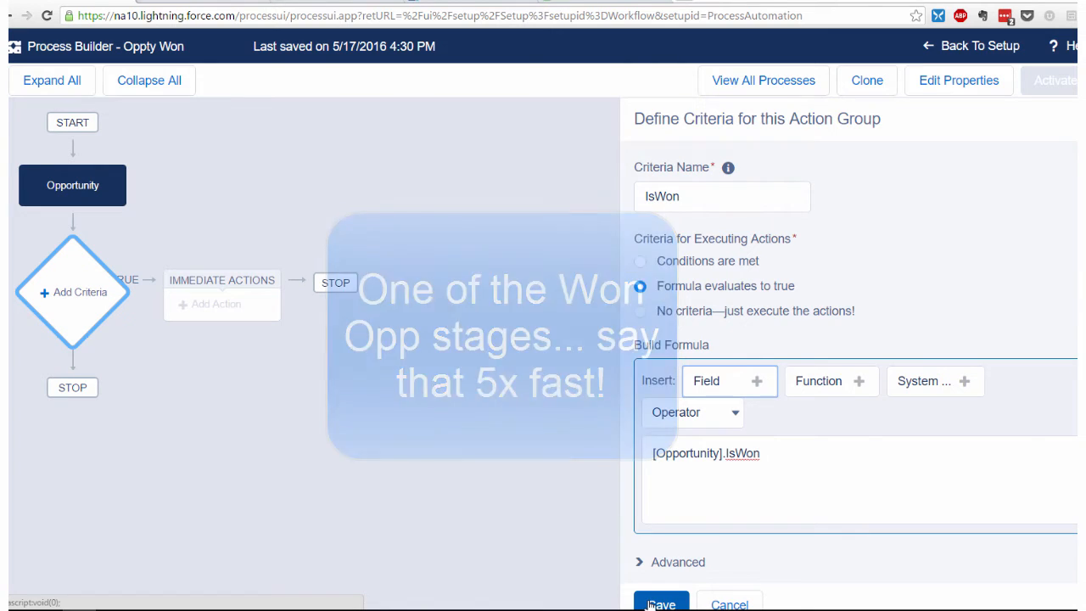
{"action": "left_click", "coordinate": [660, 603]}
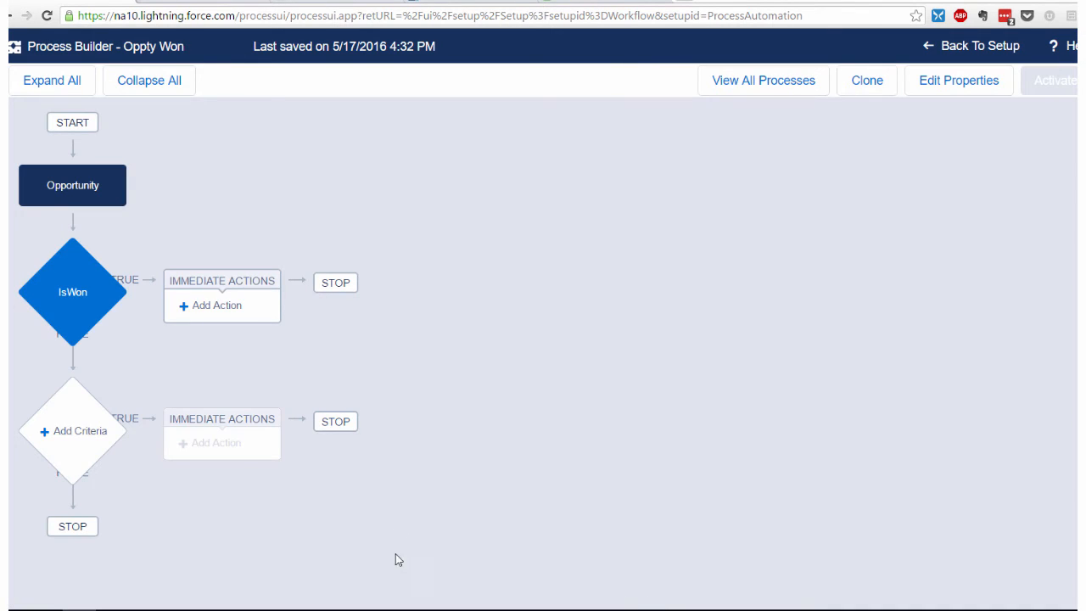
Add an immediate action to IsWon of type Create a Record, named "Create Contract", with record type Contract
{"action": "left_click", "coordinate": [216, 305]}
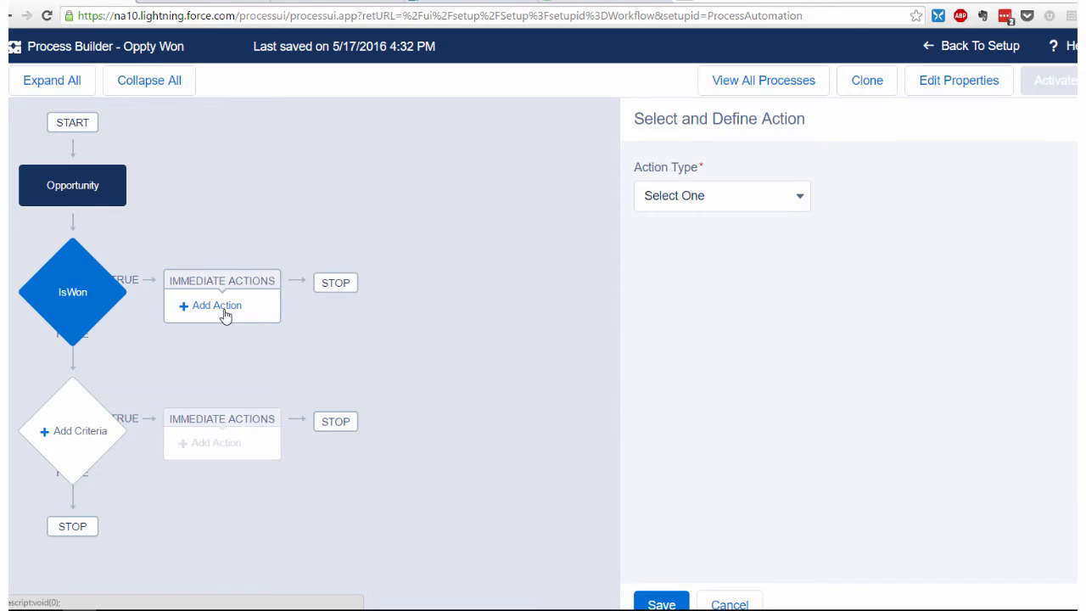
{"action": "left_click", "coordinate": [760, 202]}
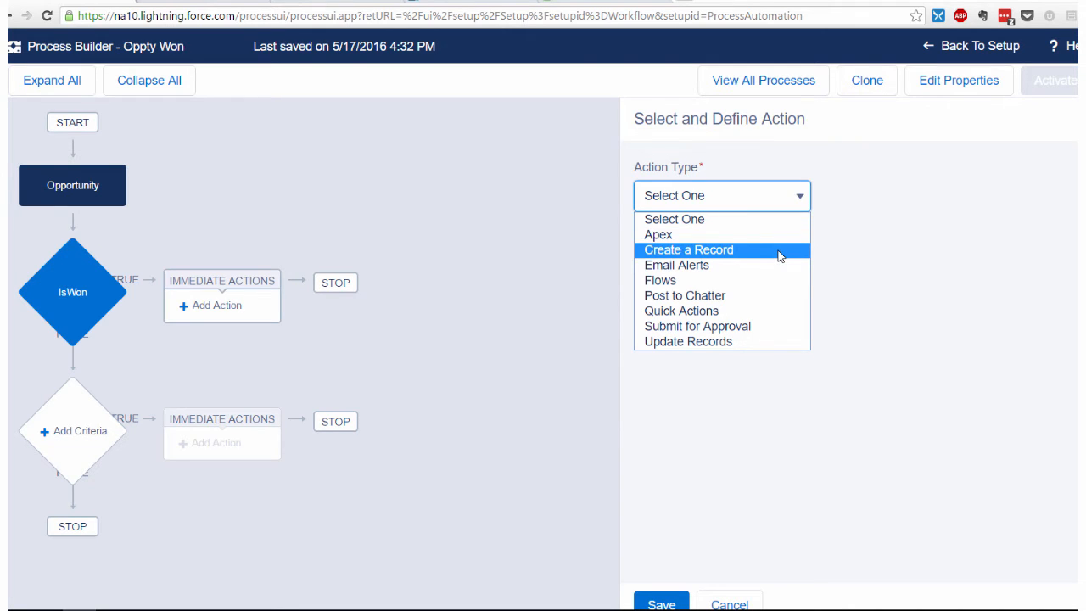
{"action": "left_click", "coordinate": [779, 251]}
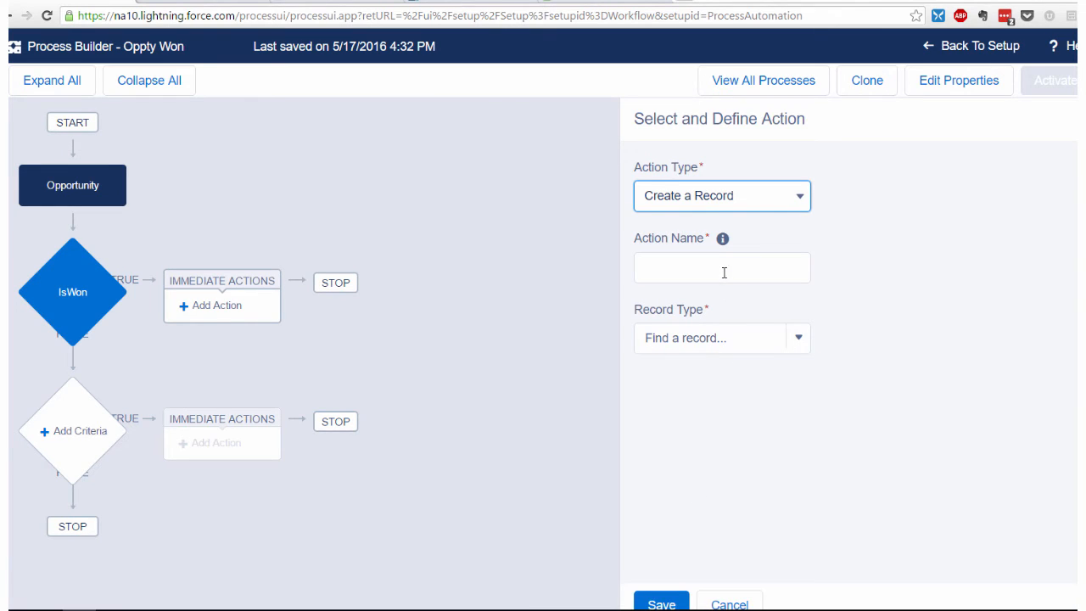
{"action": "left_click", "coordinate": [724, 272]}
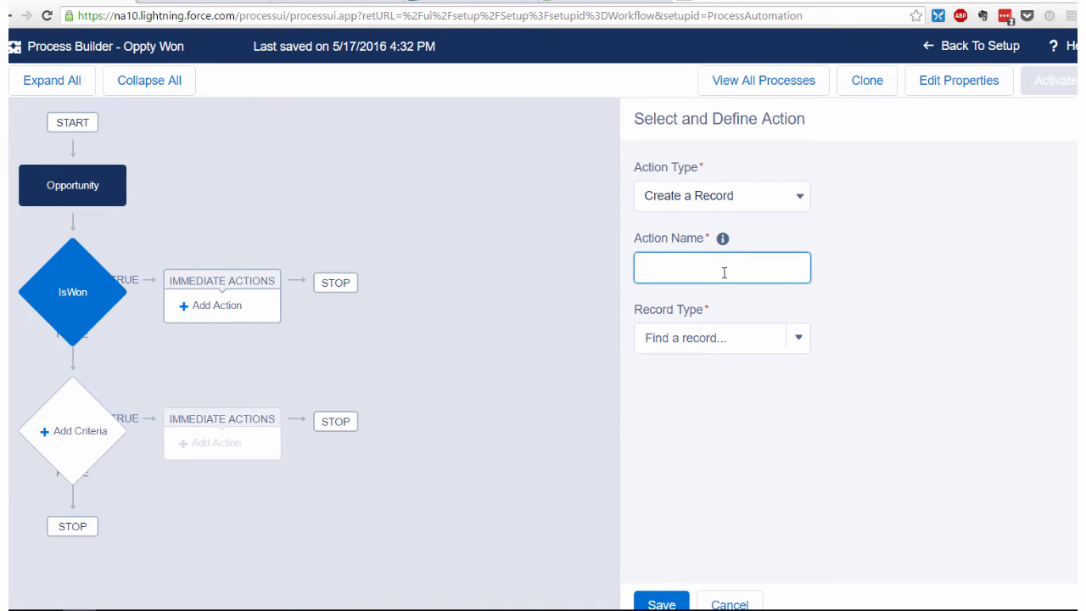
{"action": "type", "text": "Create Contract"}
{"action": "left_click", "coordinate": [797, 338]}
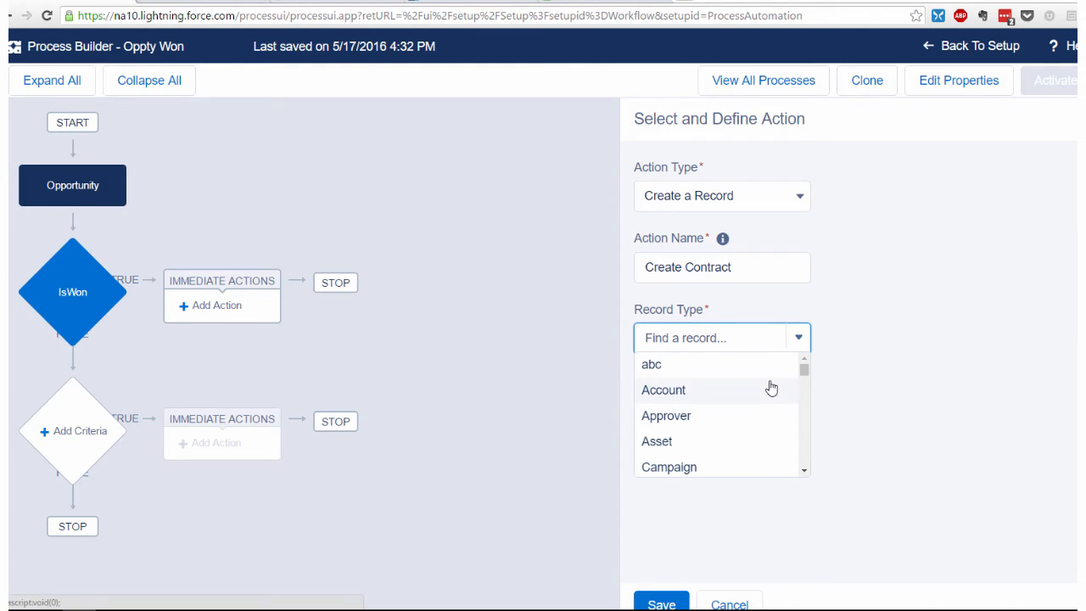
{"action": "scroll", "coordinate": [771, 388], "scroll_direction": "down", "scroll_amount": 2}
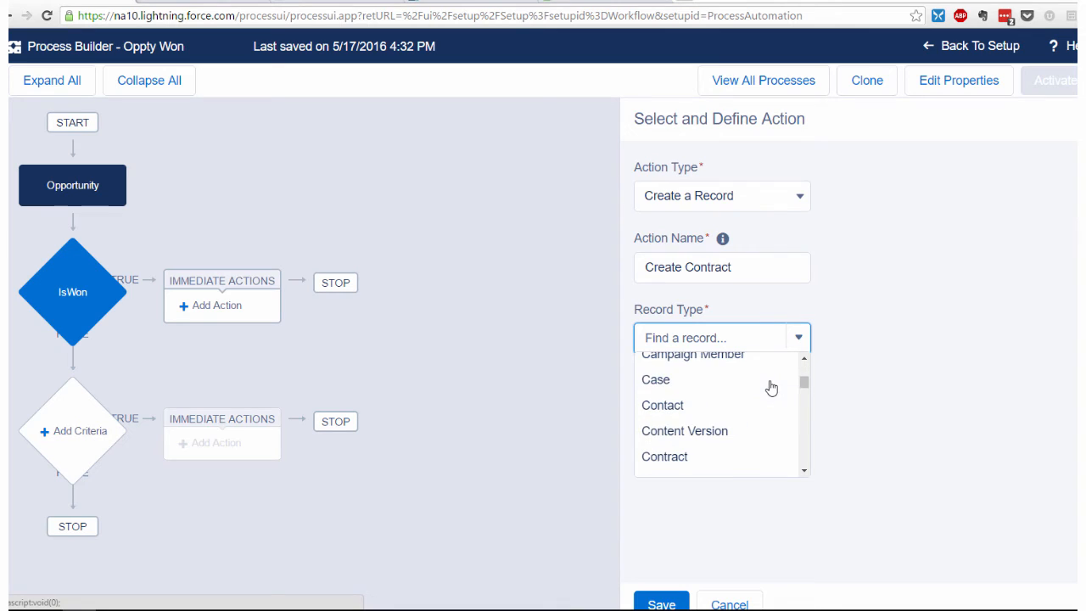
{"action": "left_click", "coordinate": [701, 463]}
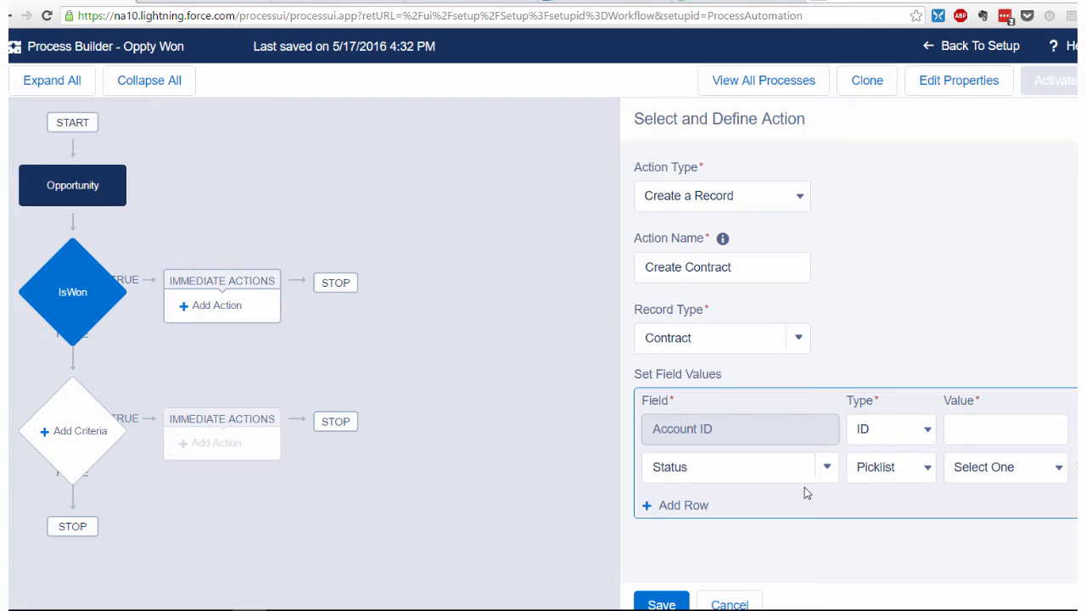
Set the contract's Account ID to a reference to the Opportunity's Account ID > Account ID, and its Status to Draft
{"action": "left_click", "coordinate": [928, 431]}
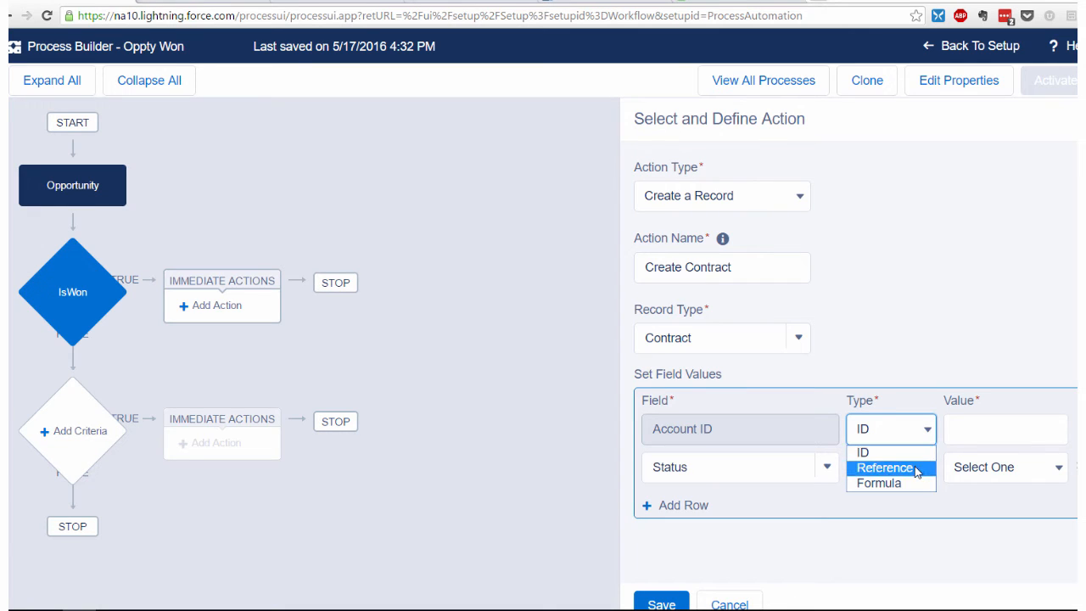
{"action": "left_click", "coordinate": [916, 468]}
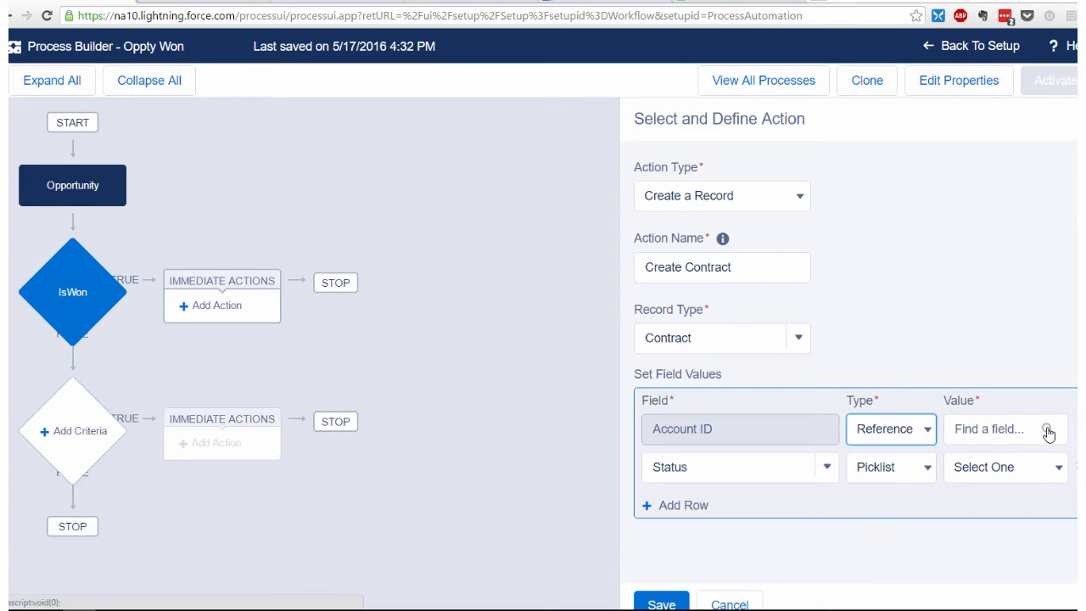
{"action": "left_click", "coordinate": [1048, 432]}
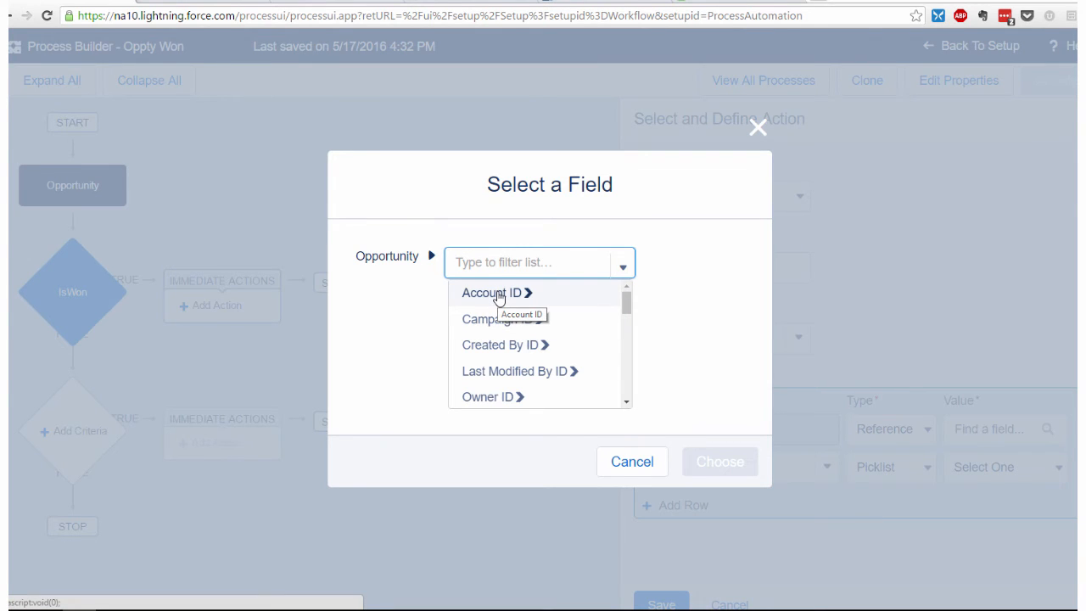
{"action": "left_click", "coordinate": [497, 293]}
{"action": "scroll", "coordinate": [643, 351], "scroll_direction": "down", "scroll_amount": 1}
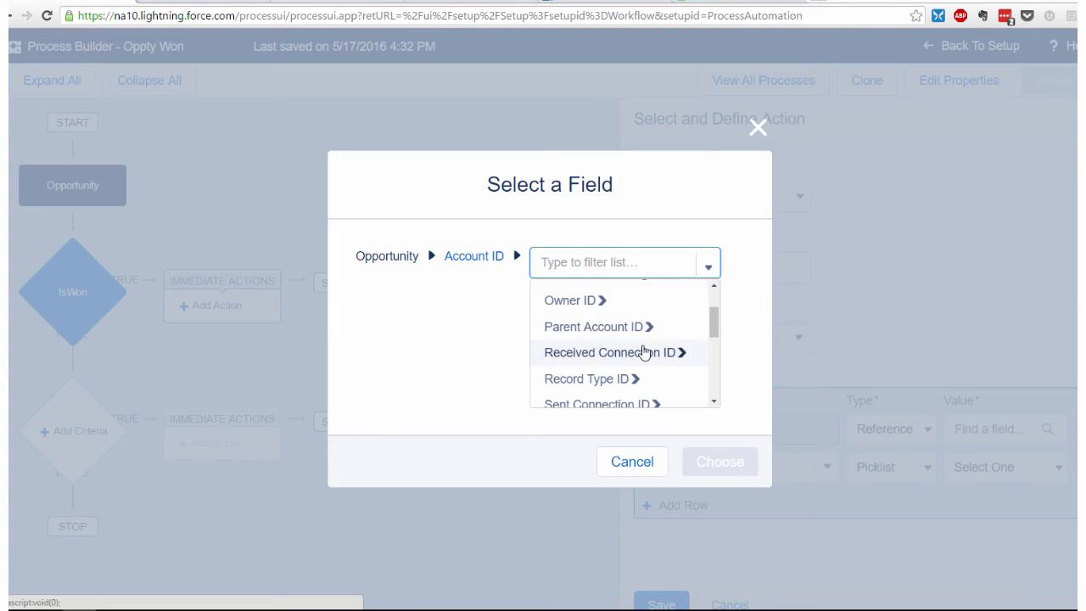
{"action": "scroll", "coordinate": [643, 352], "scroll_direction": "down", "scroll_amount": 1}
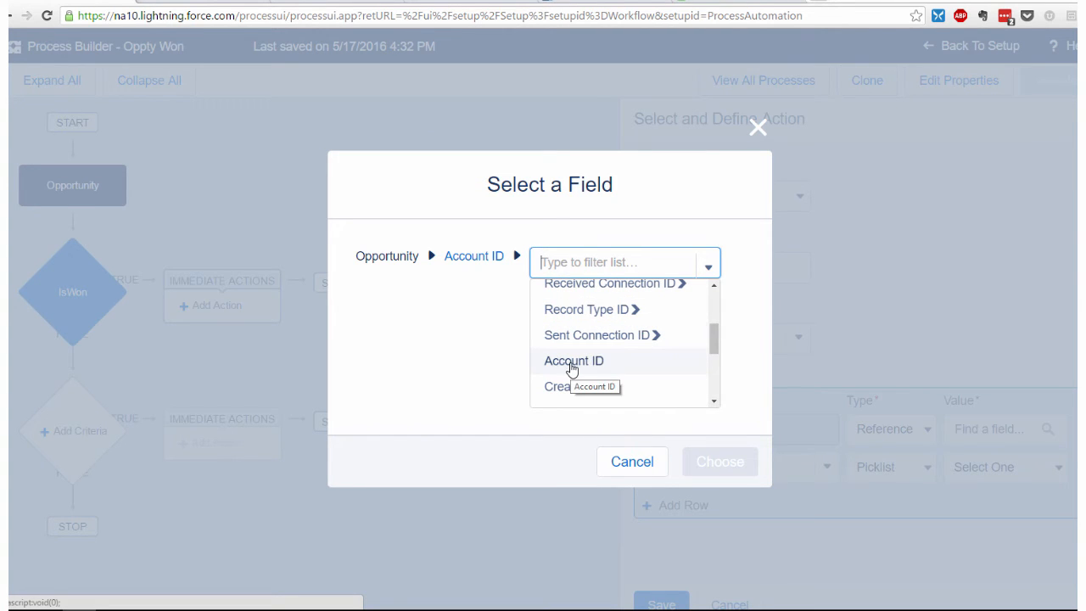
{"action": "left_click", "coordinate": [572, 363]}
{"action": "left_click", "coordinate": [704, 473]}
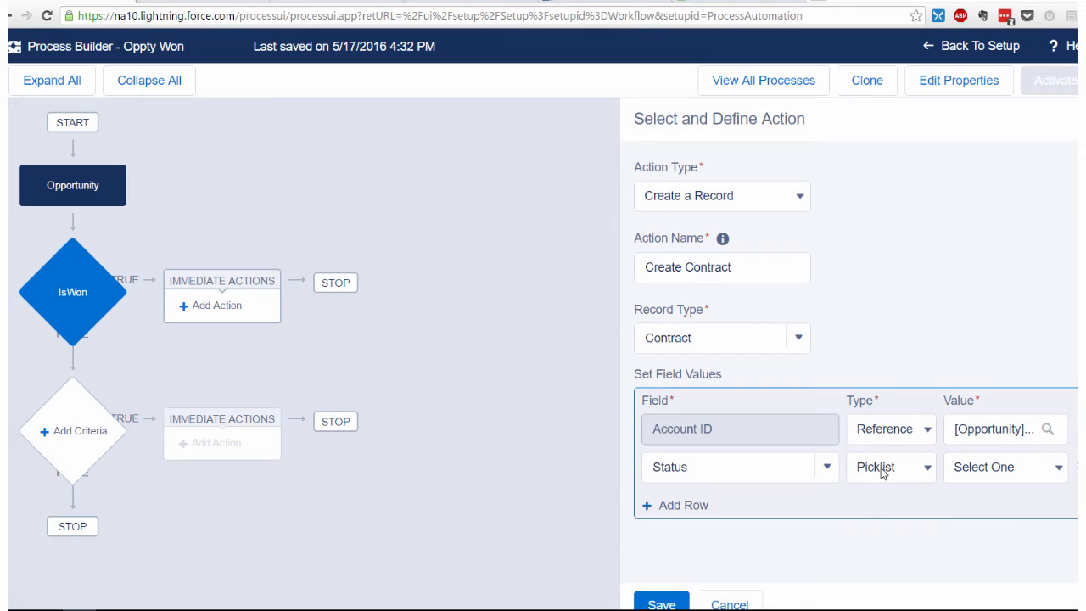
{"action": "left_click", "coordinate": [1059, 471]}
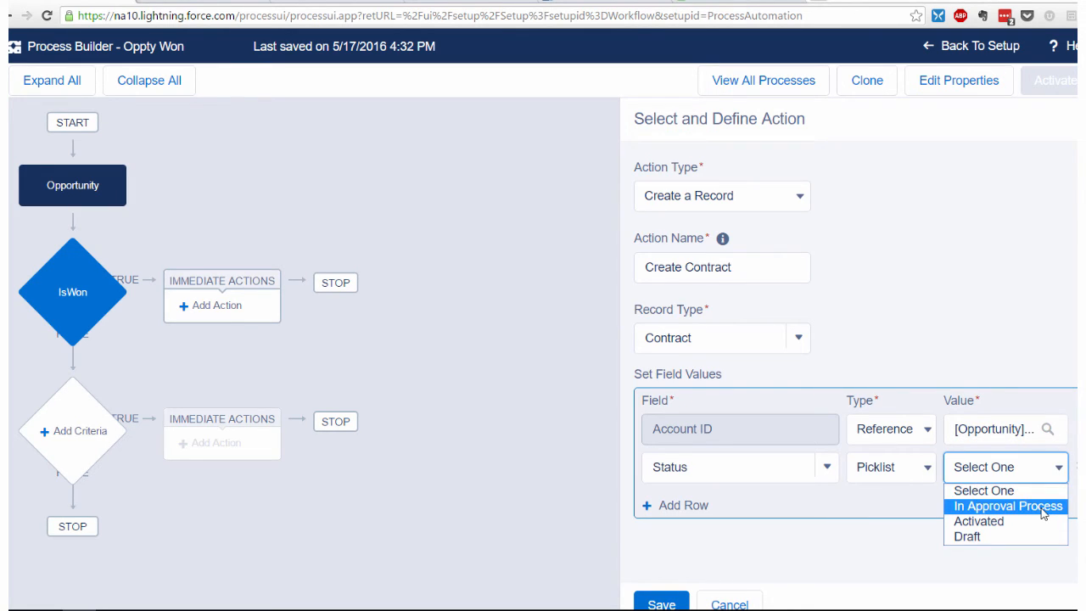
{"action": "left_click", "coordinate": [971, 536]}
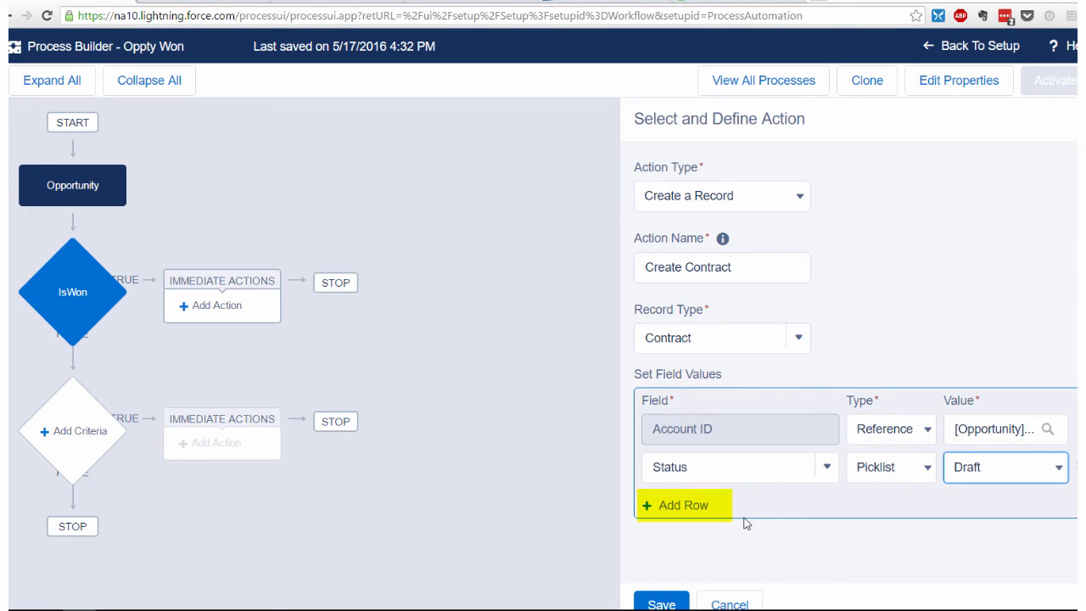
Save the Create Contract action and activate the Oppty Won process, confirming the version activation
{"action": "left_click", "coordinate": [668, 598]}
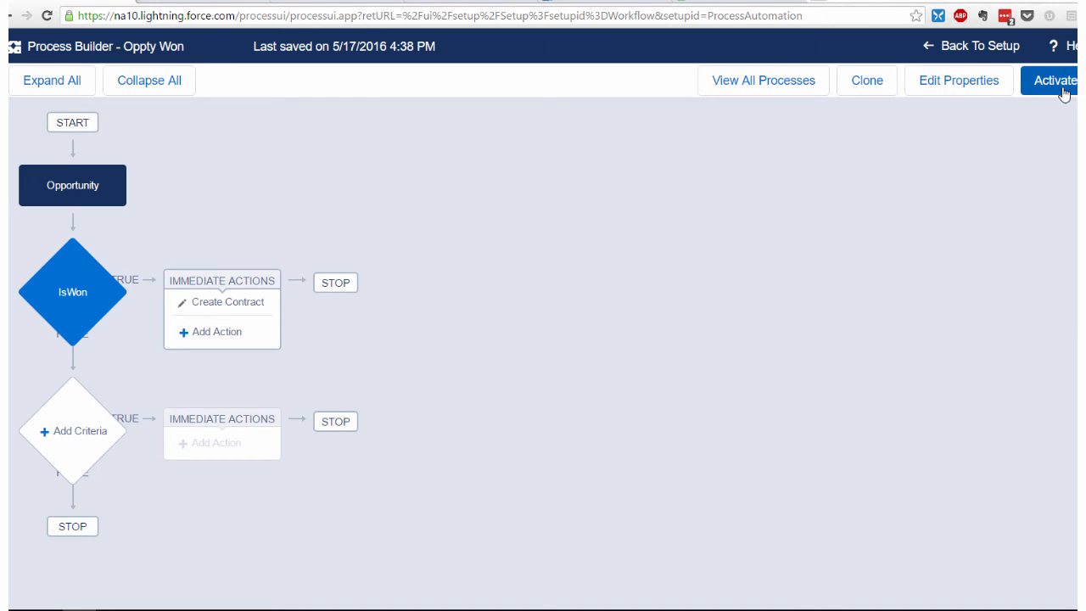
{"action": "left_click", "coordinate": [1042, 88]}
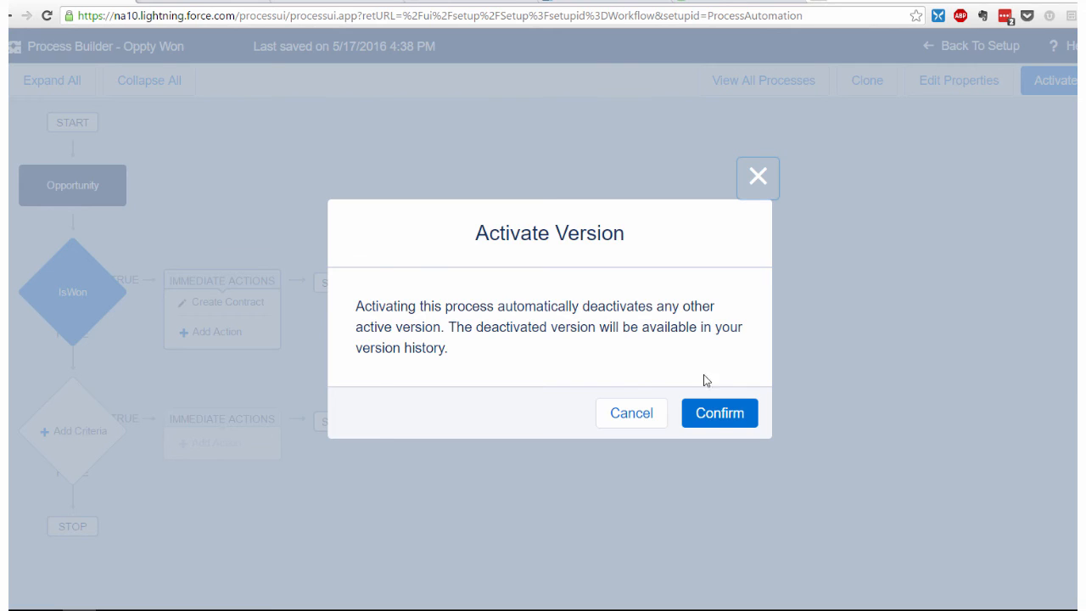
{"action": "left_click", "coordinate": [715, 421]}
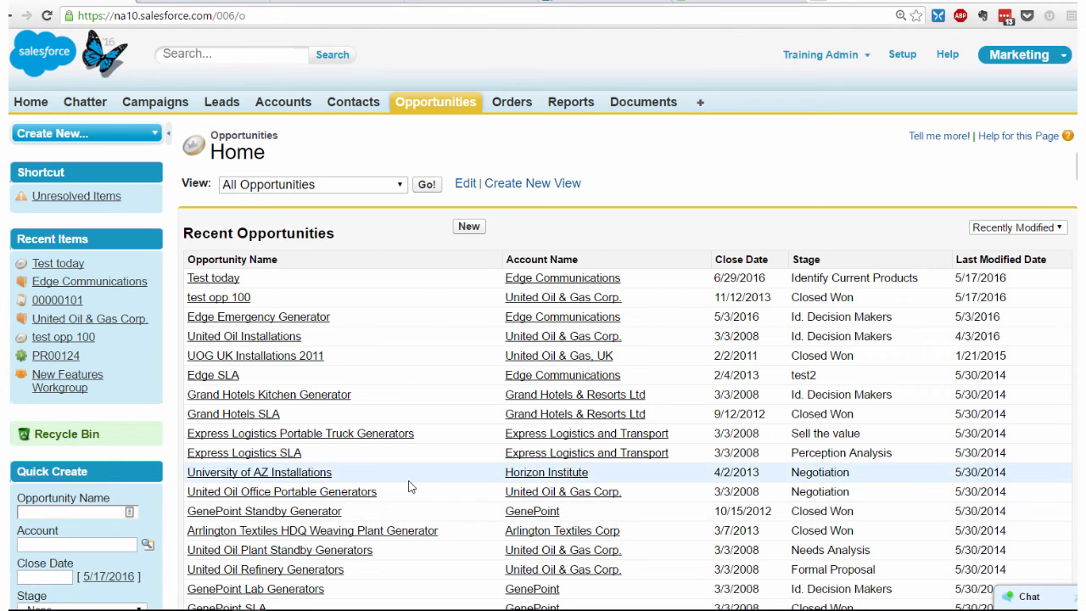
Change the stage of the "Test today" opportunity to Closed Won and save the record
{"action": "left_click", "coordinate": [220, 284]}
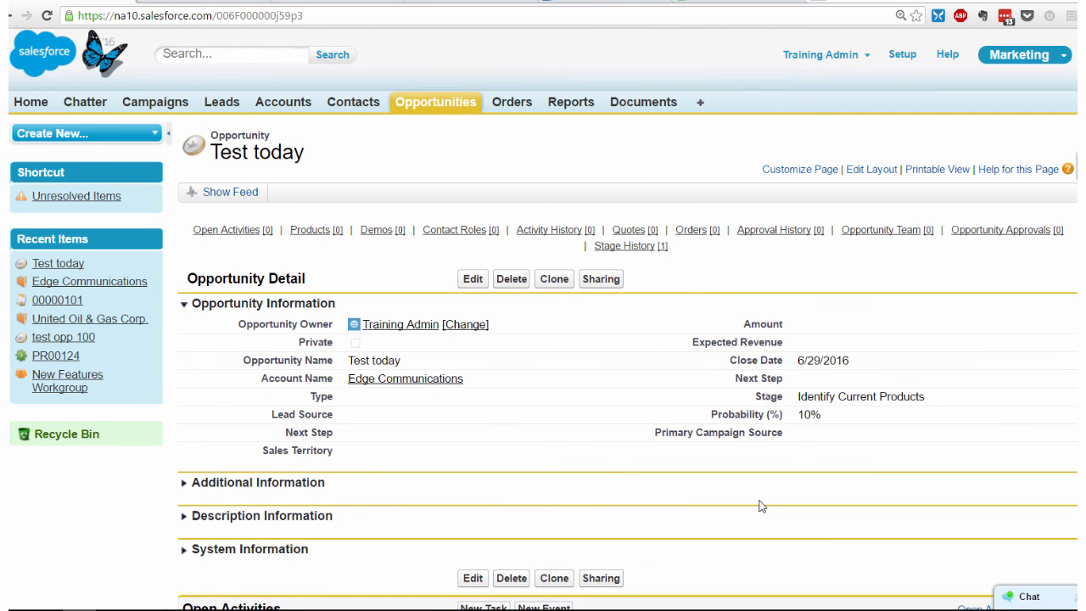
{"action": "double_click", "coordinate": [857, 396]}
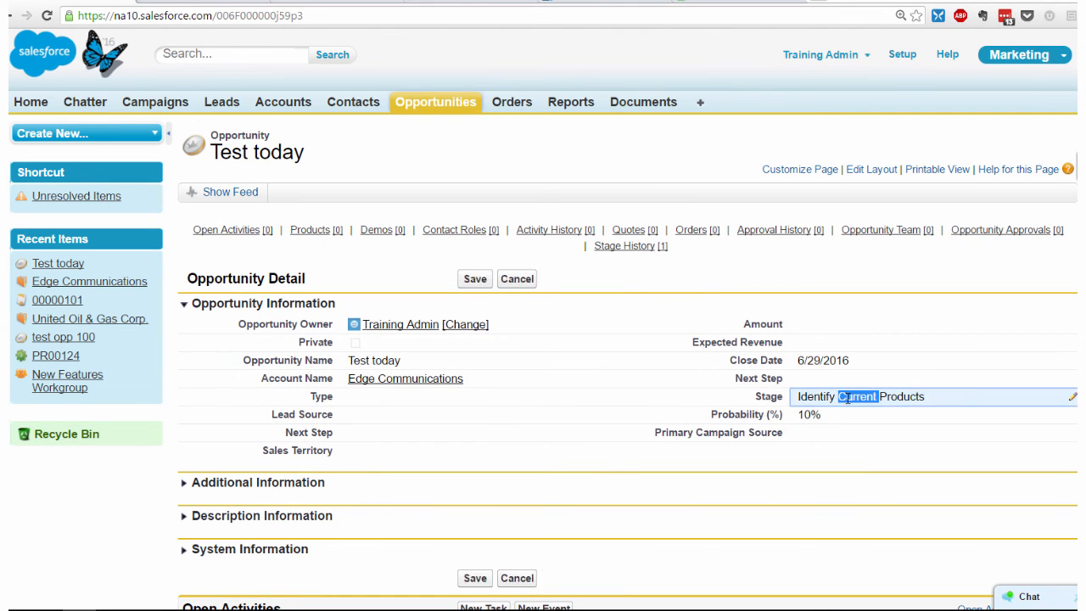
{"action": "left_click", "coordinate": [629, 195]}
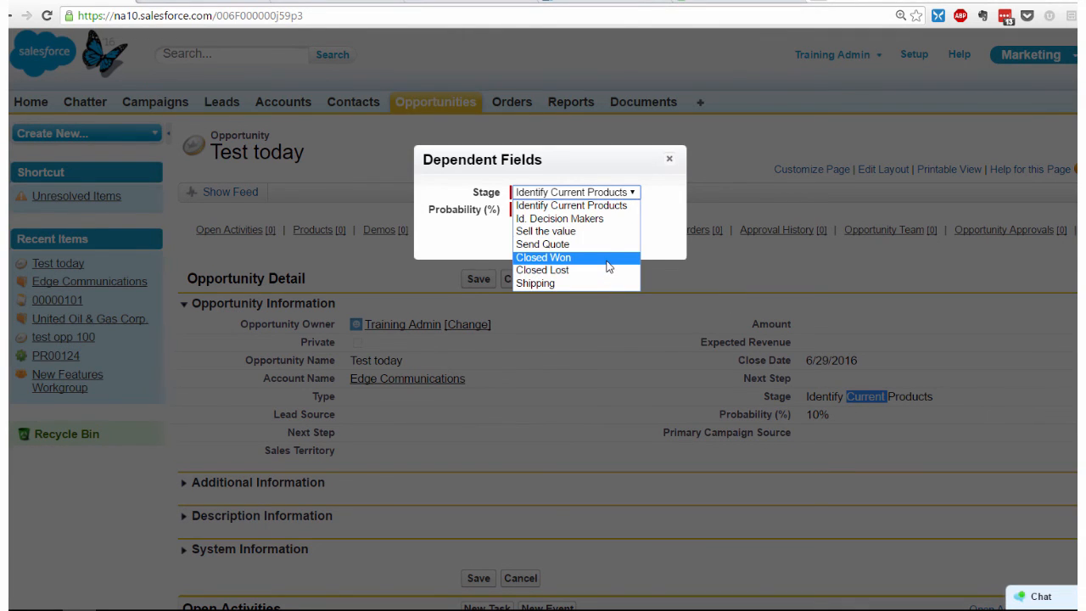
{"action": "left_click", "coordinate": [606, 260]}
{"action": "left_click", "coordinate": [525, 239]}
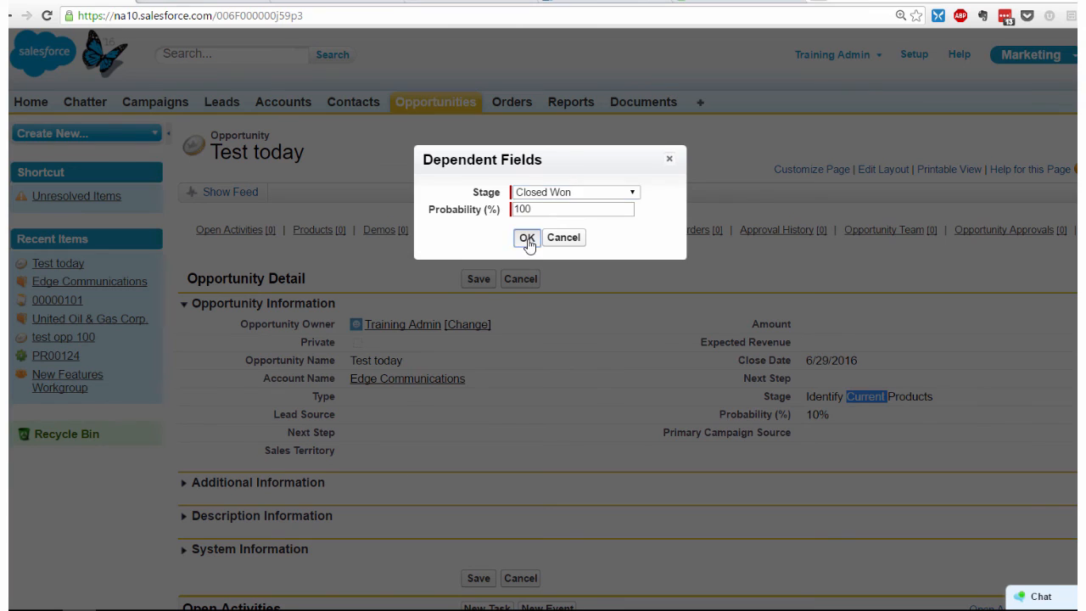
{"action": "left_click", "coordinate": [473, 281]}
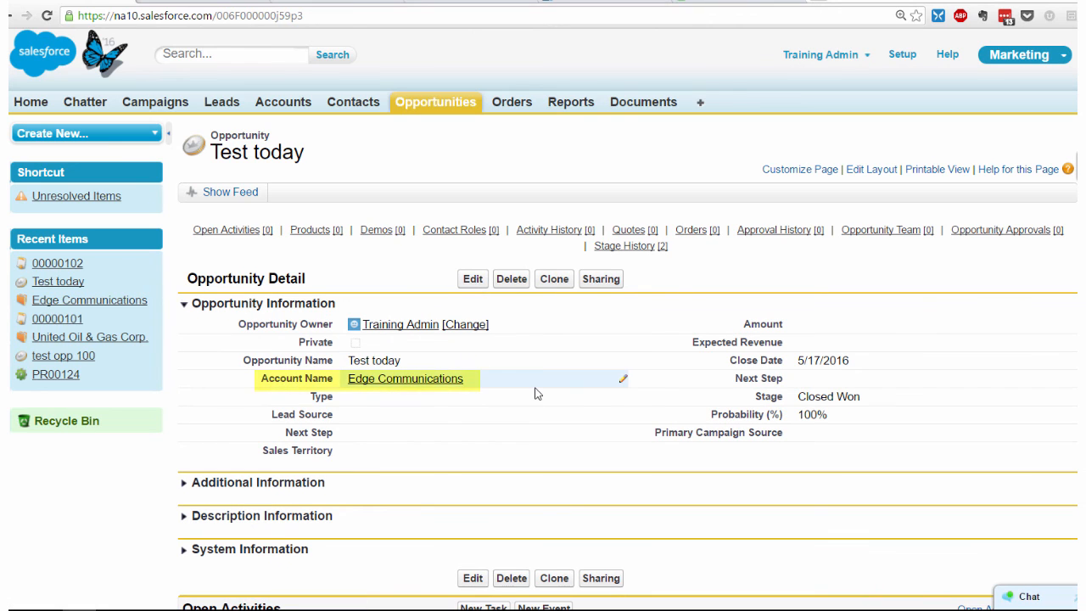
Open the opportunity's Edge Communications account and view the draft contract in its Contracts list
{"action": "left_click", "coordinate": [406, 380]}
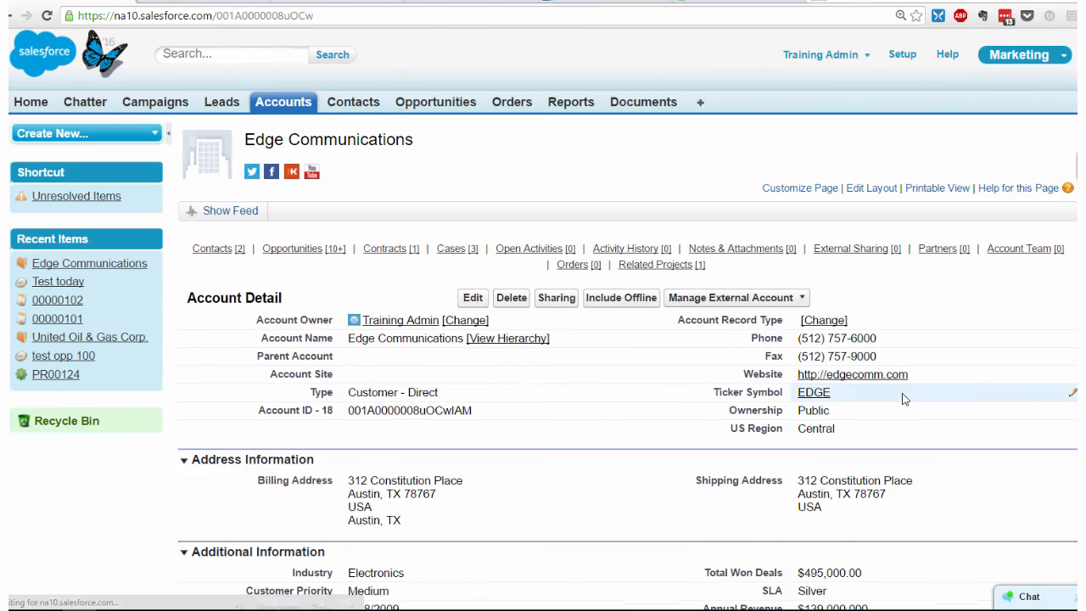
{"action": "scroll", "coordinate": [904, 399], "scroll_direction": "down", "scroll_amount": 12}
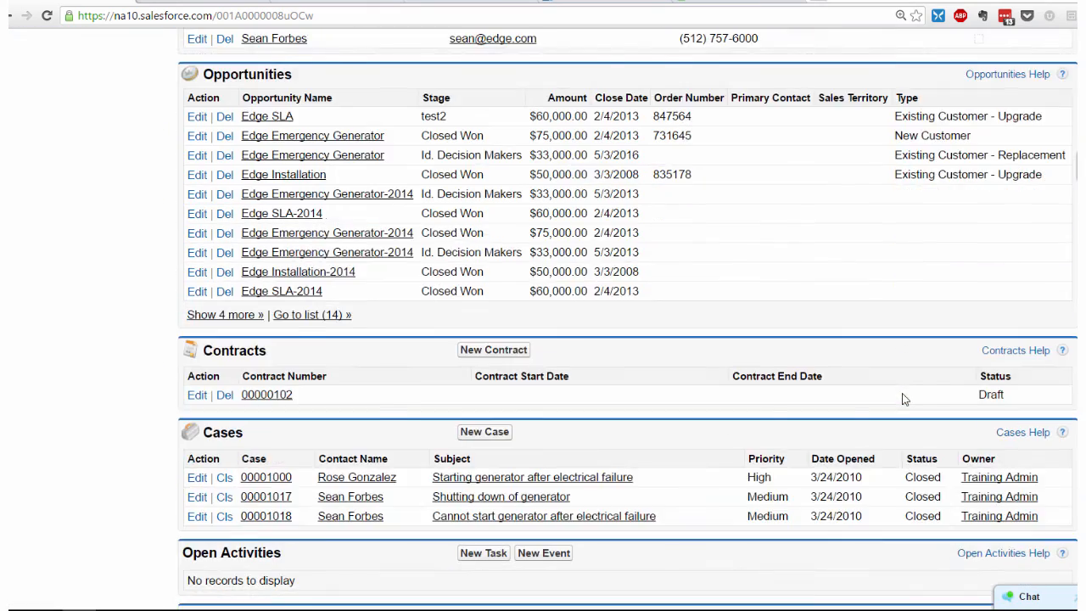
{"action": "scroll", "coordinate": [904, 399], "scroll_direction": "down", "scroll_amount": 1}
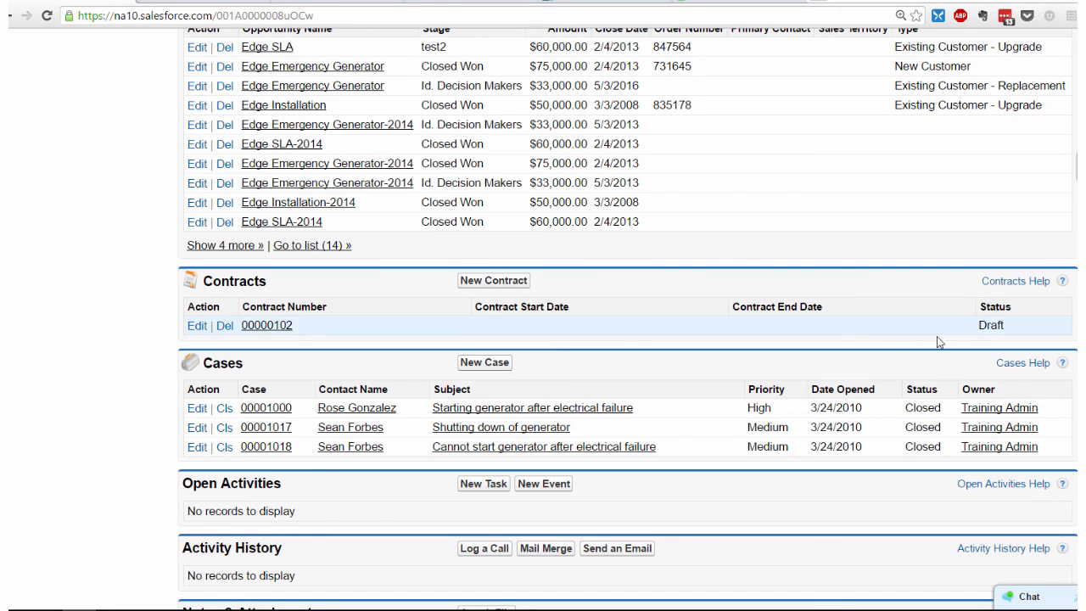
{"action": "left_click", "coordinate": [279, 326]}
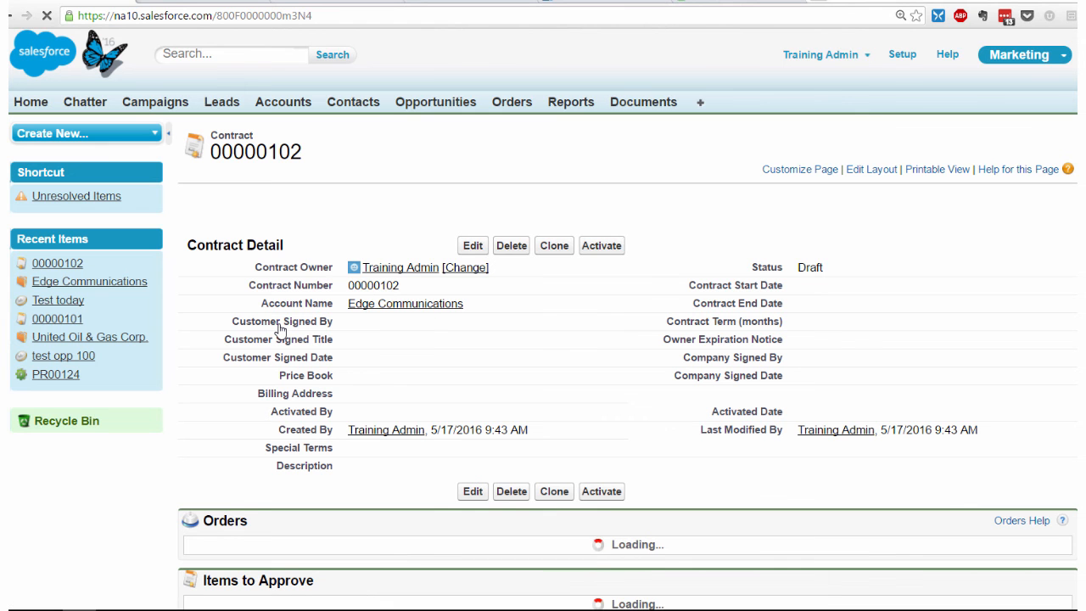